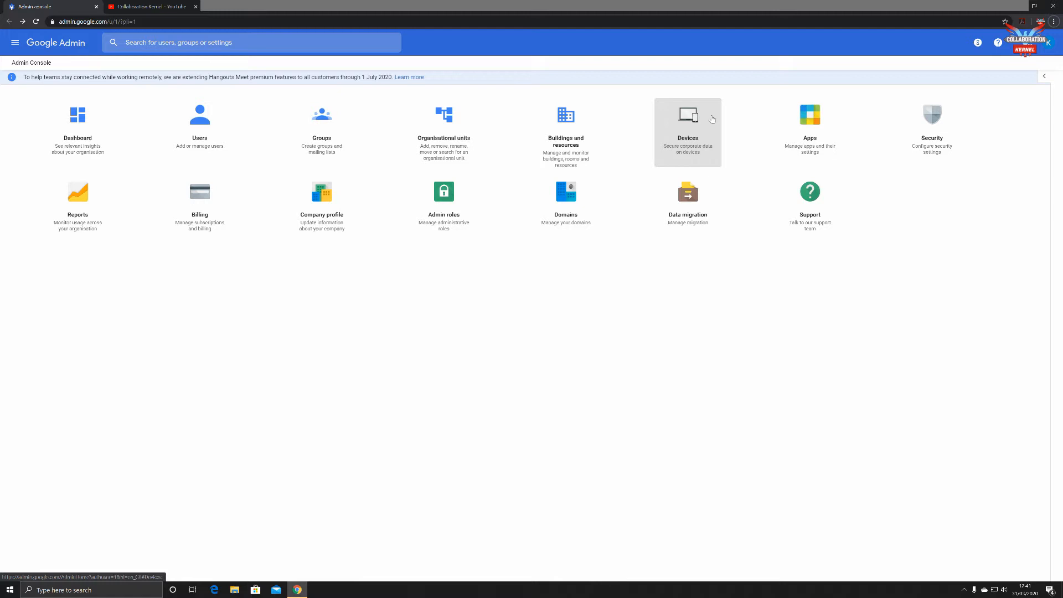
Step: Open the Users list and bring up the Add new user form
{"action": "left_click", "coordinate": [201, 130]}
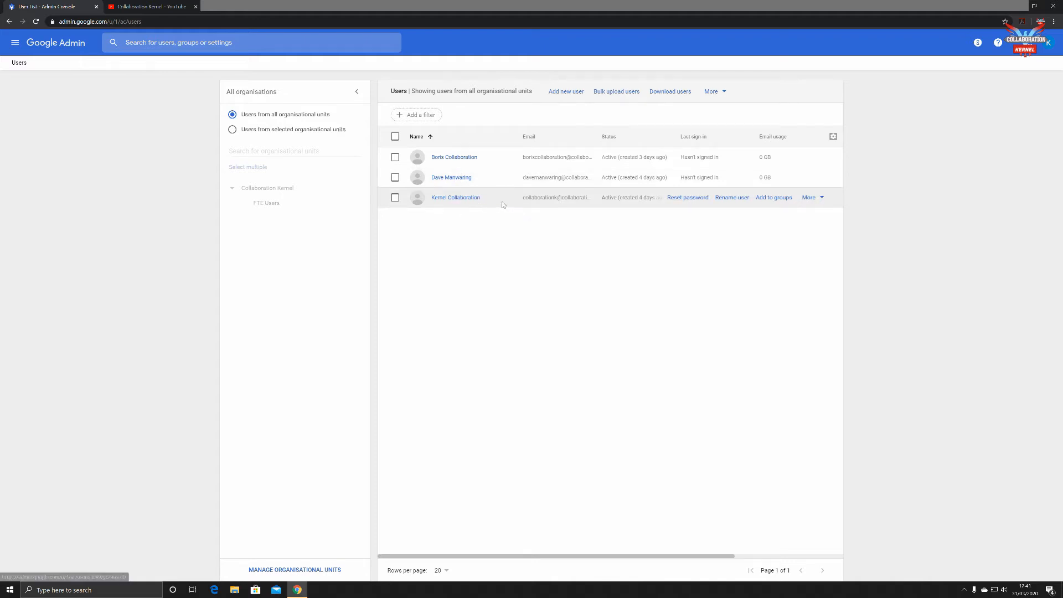
{"action": "left_click", "coordinate": [571, 97]}
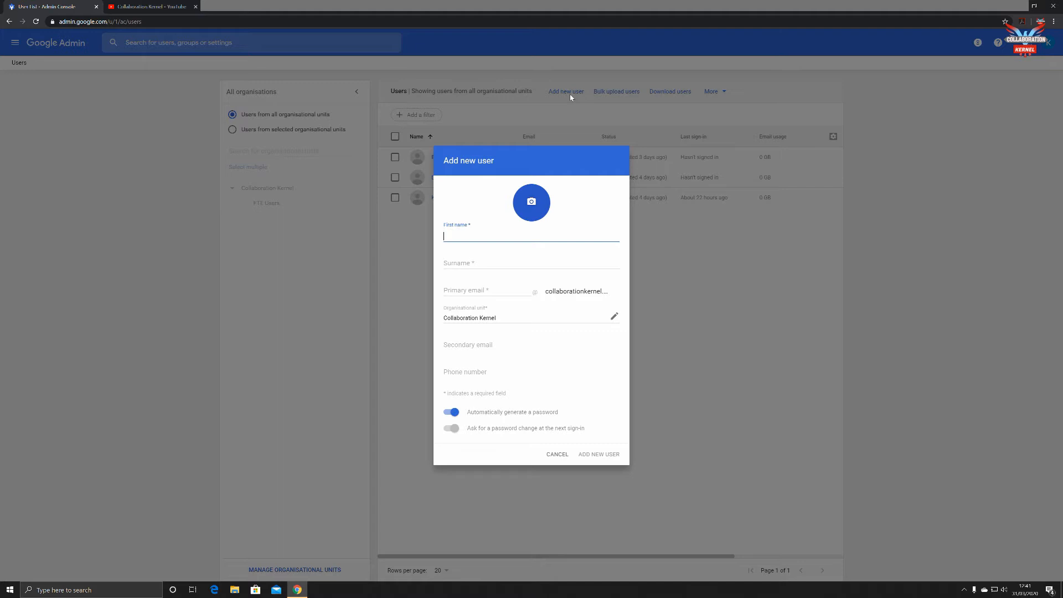
Step: Enter the new user's first name and corrected surname, and set a matching primary email username
{"action": "key", "text": "Tab"}
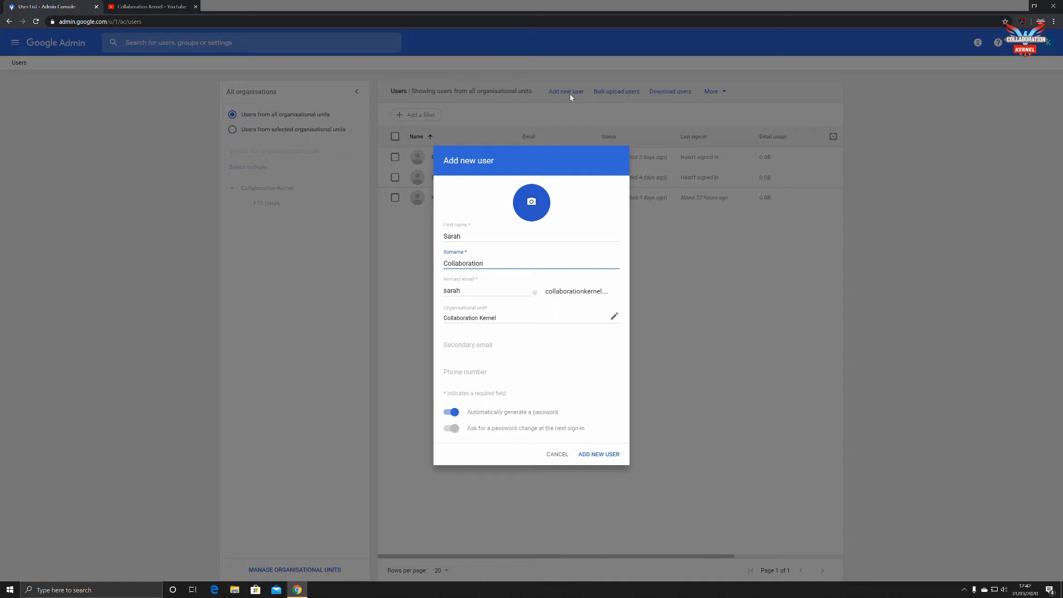
{"action": "key", "text": "BackSpace"}
{"action": "key", "text": "BackSpace"}
{"action": "key", "text": "BackSpace"}
{"action": "key", "text": "BackSpace"}
{"action": "key", "text": "BackSpace"}
{"action": "key", "text": "BackSpace"}
{"action": "key", "text": "BackSpace"}
{"action": "key", "text": "BackSpace"}
{"action": "key", "text": "BackSpace"}
{"action": "key", "text": "BackSpace"}
{"action": "key", "text": "BackSpace"}
{"action": "key", "text": "BackSpace"}
{"action": "left_click", "coordinate": [500, 299]}
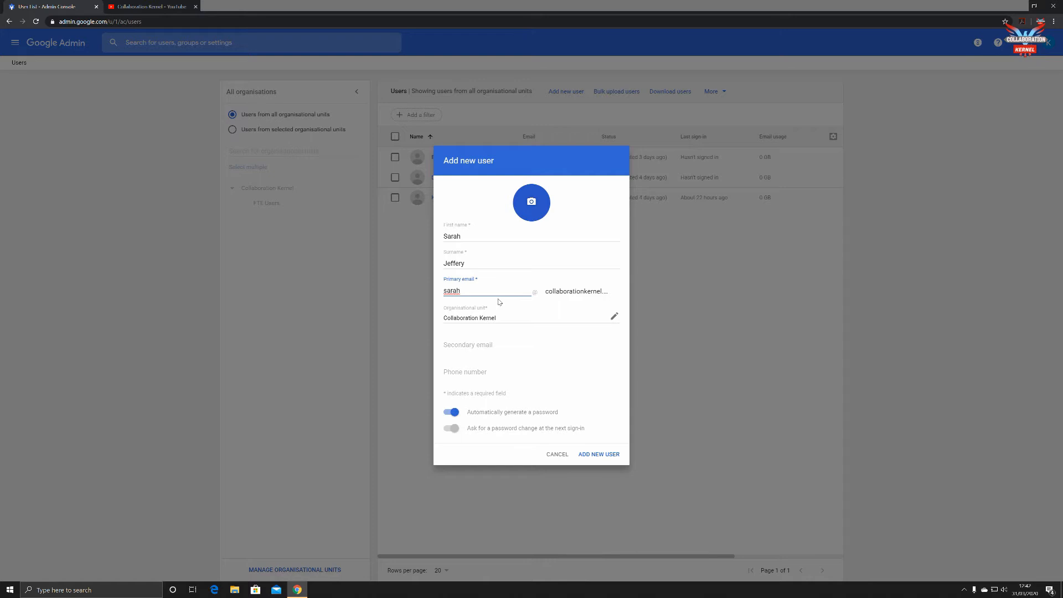
{"action": "left_click", "coordinate": [476, 345]}
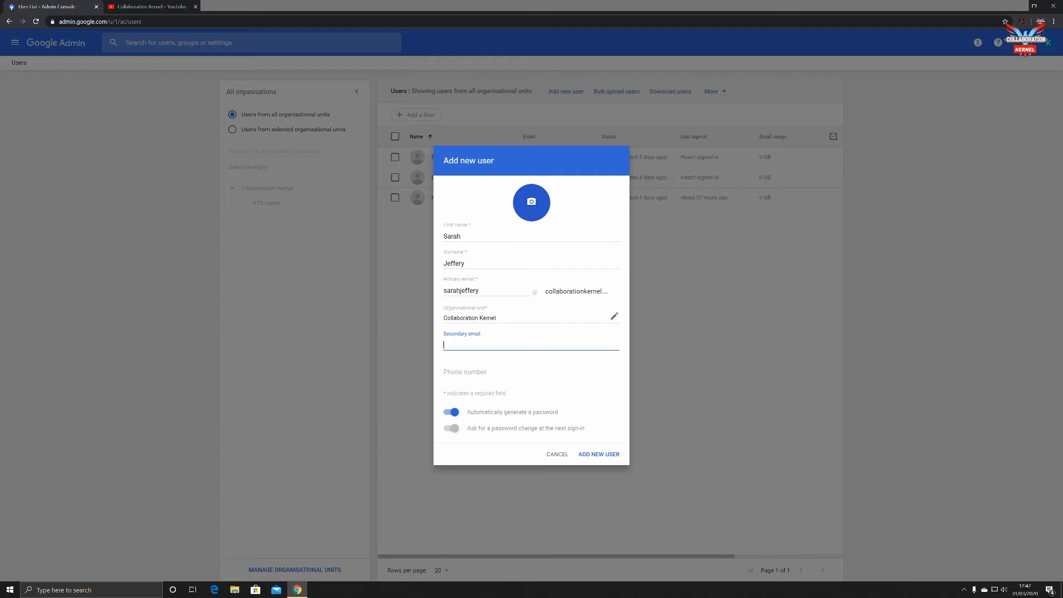
Step: Fill in the new user's secondary email address and phone number
{"action": "type", "text": "88554477"}
{"action": "left_click", "coordinate": [498, 364]}
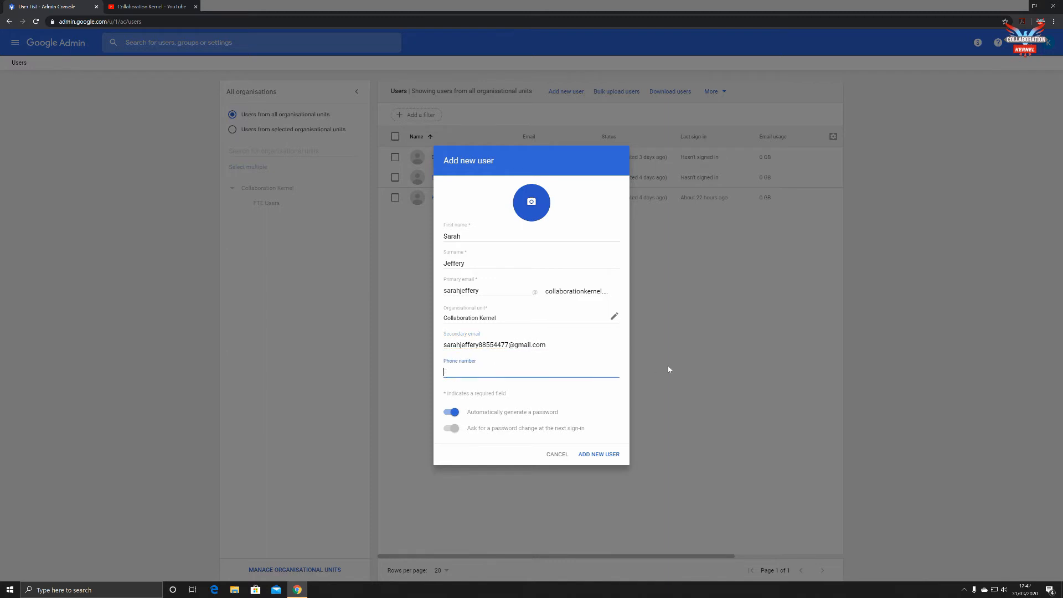
{"action": "left_click", "coordinate": [451, 412]}
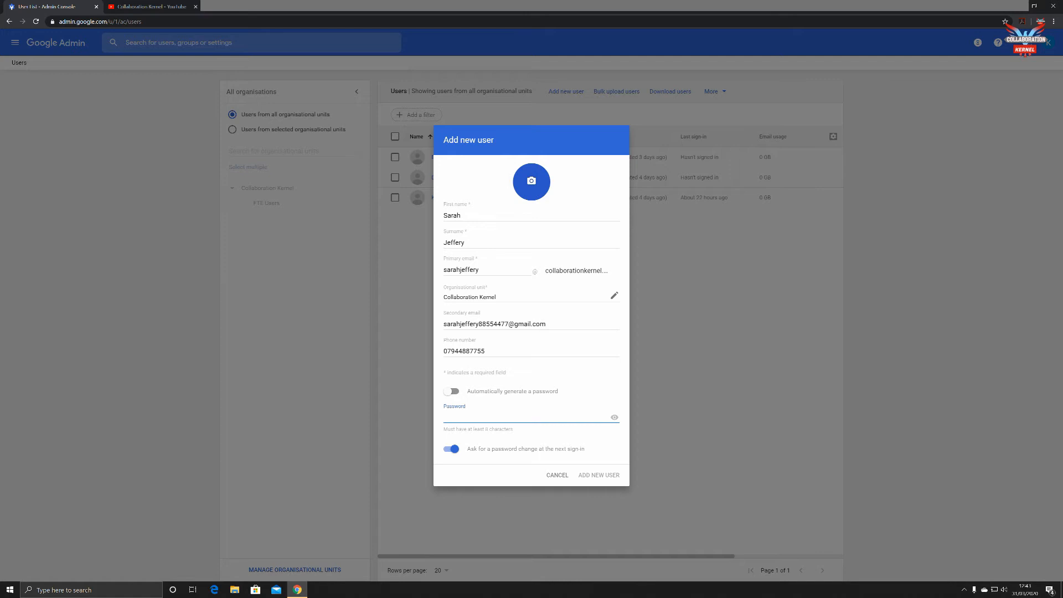
Step: Enter a manual password and reveal it, then switch back to an automatically generated password
{"action": "type", "text": "********"}
{"action": "left_click", "coordinate": [614, 418]}
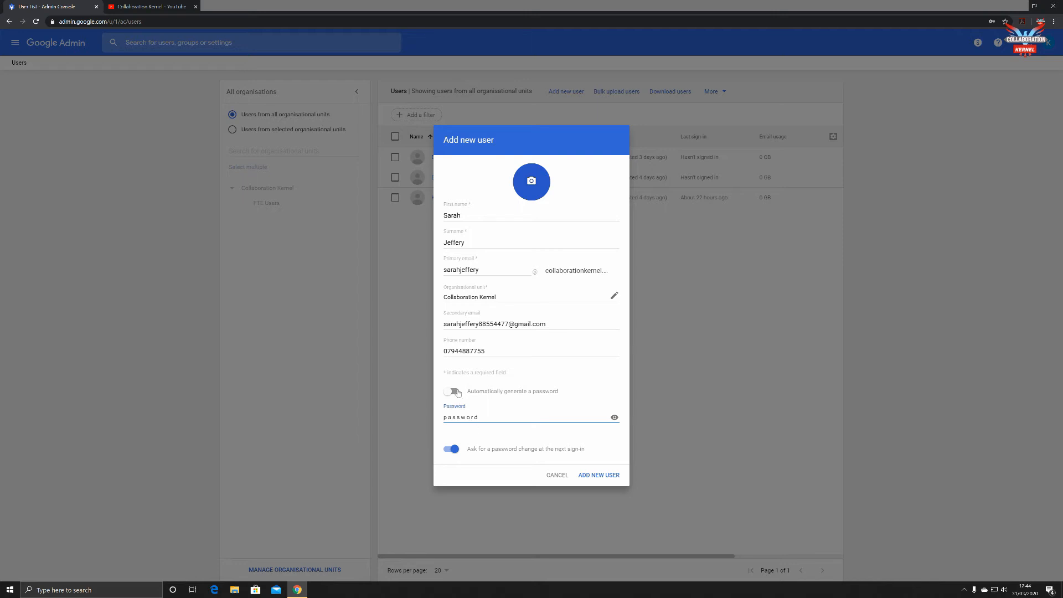
{"action": "left_click", "coordinate": [453, 392]}
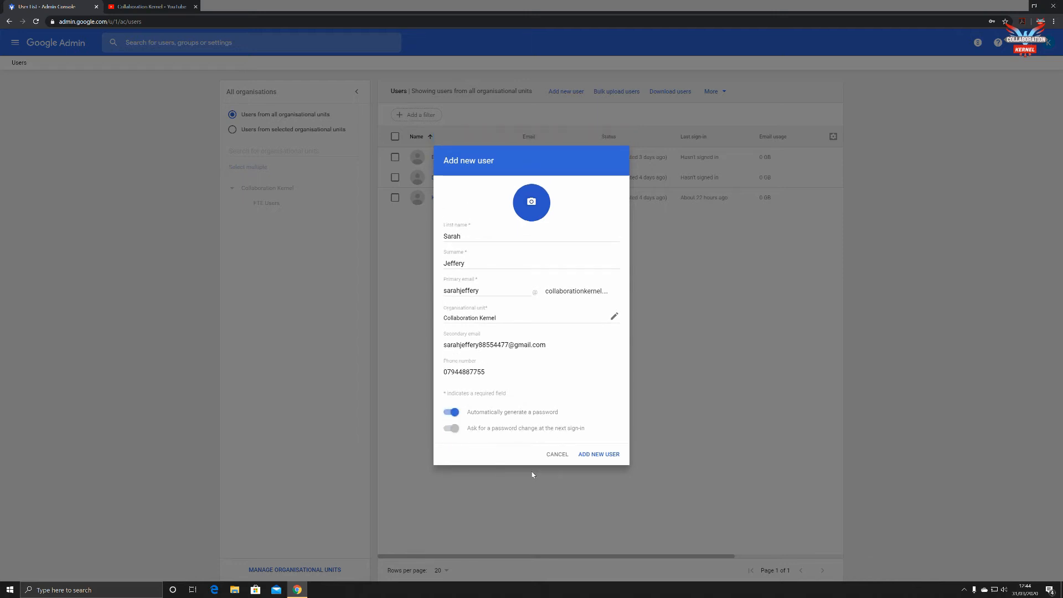
Step: Create the new user account, then view its generated password and More Actions options
{"action": "left_click", "coordinate": [594, 455]}
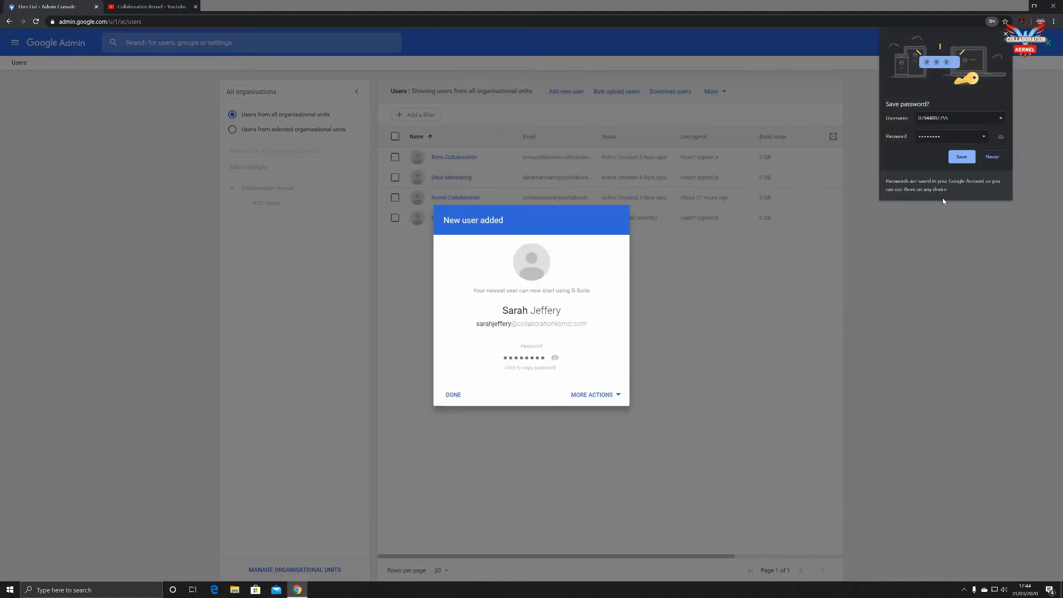
{"action": "left_click", "coordinate": [989, 159]}
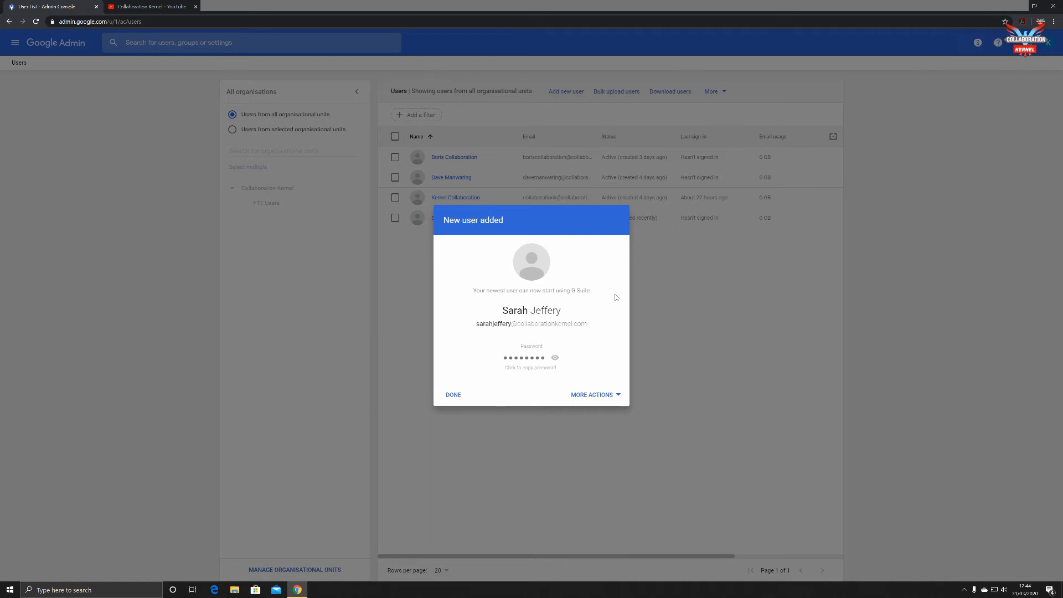
{"action": "left_click", "coordinate": [555, 357]}
{"action": "left_click", "coordinate": [608, 395]}
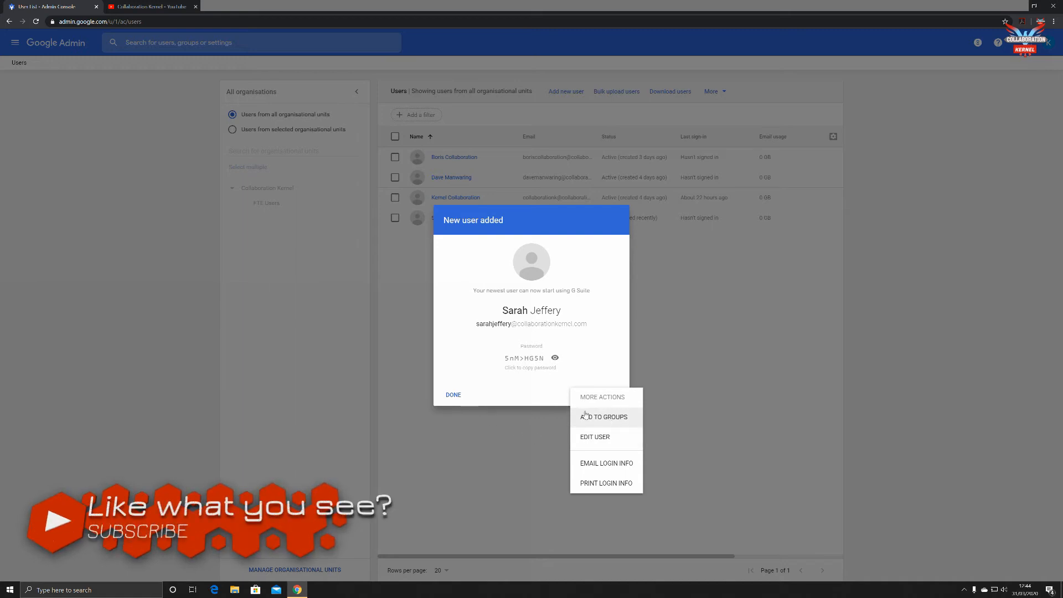
{"action": "left_click", "coordinate": [453, 395]}
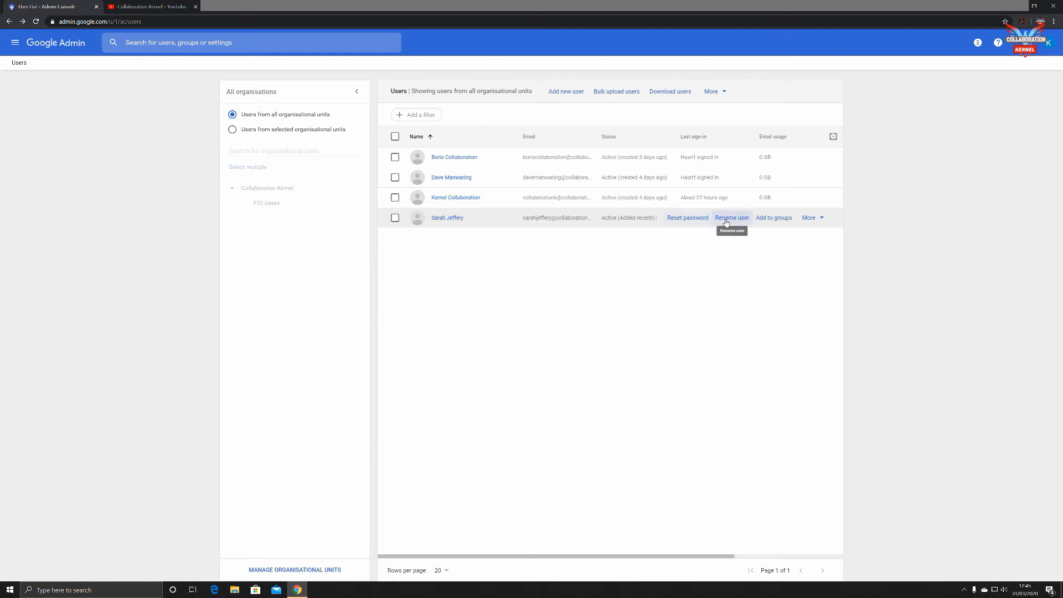
Step: Open the More menu on the new user's row to see email, suspend, delete and move options
{"action": "left_click", "coordinate": [823, 219]}
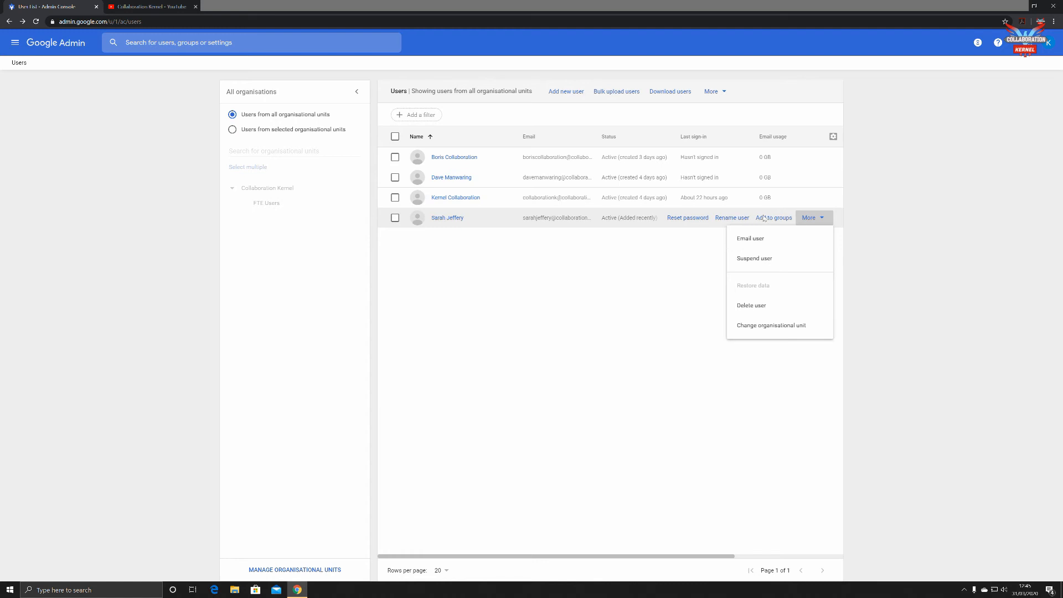
Step: Open Rename user for the new account and replace the surname with a different one
{"action": "left_click", "coordinate": [637, 286]}
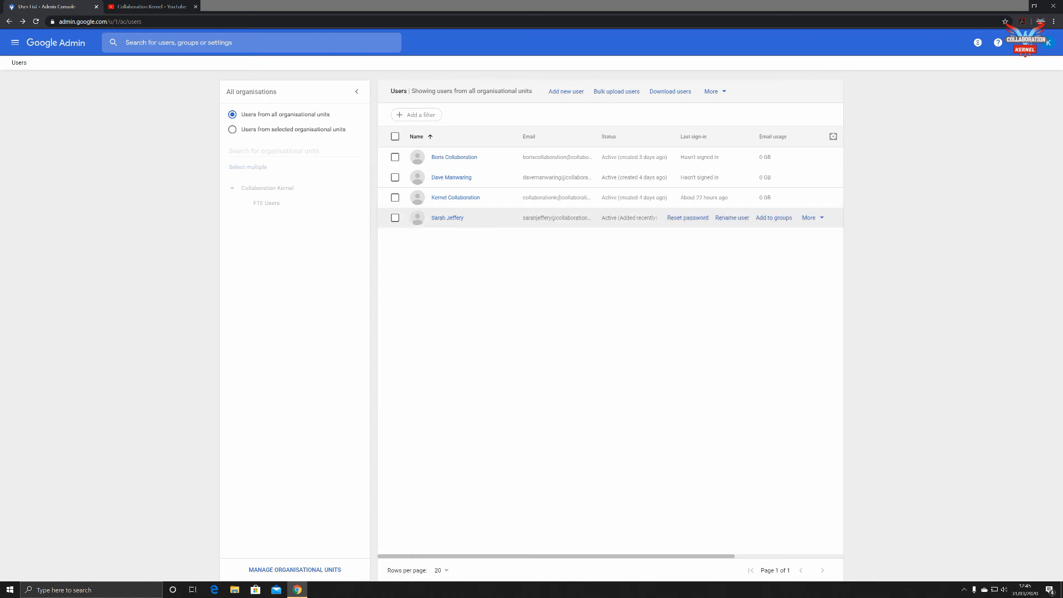
{"action": "left_click", "coordinate": [732, 218]}
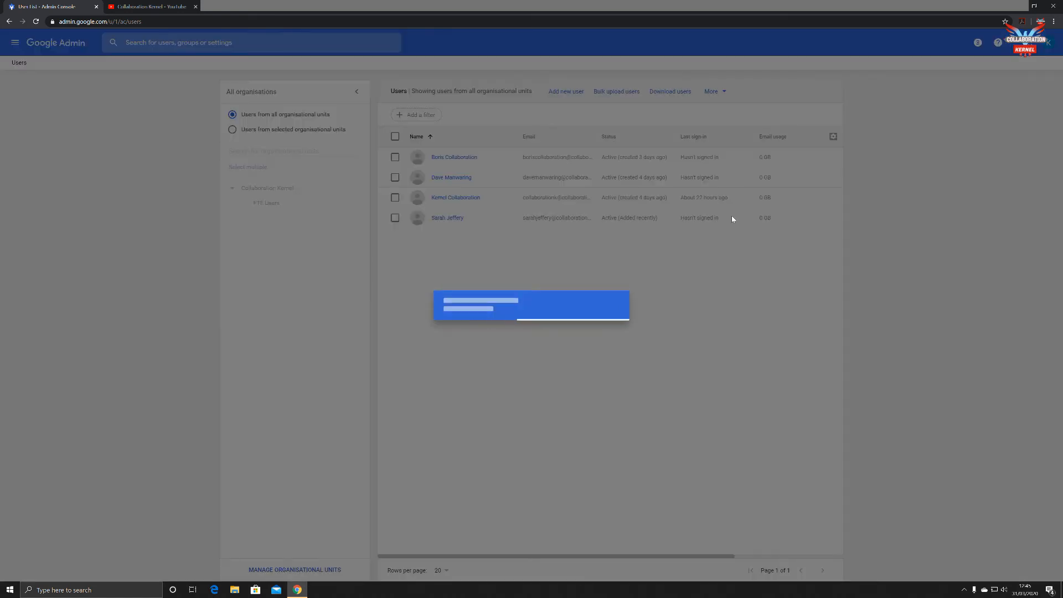
{"action": "left_click_drag", "start_coordinate": [465, 355], "coordinate": [447, 355]}
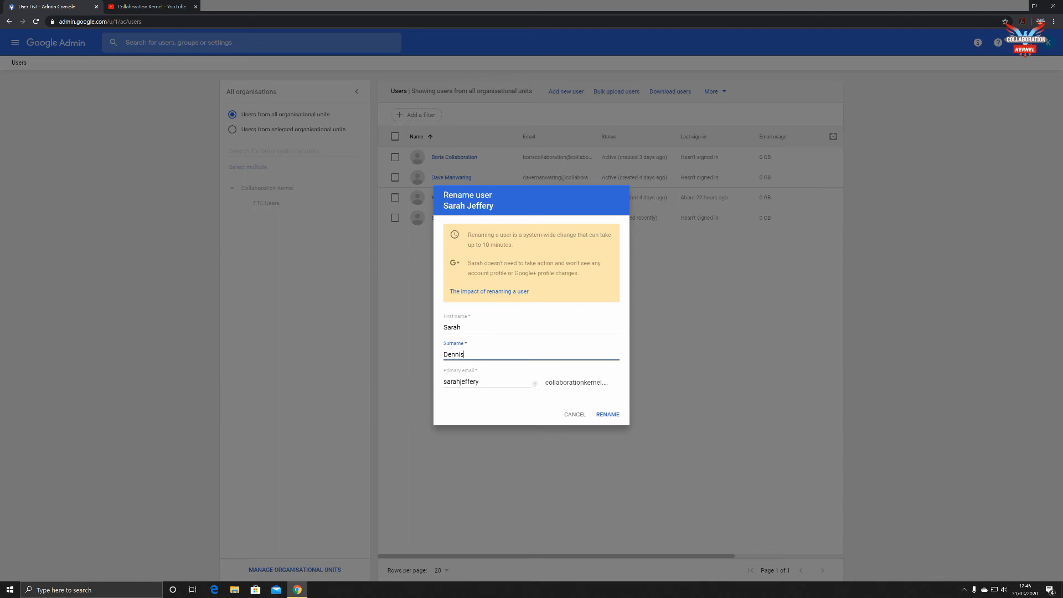
Step: Open the 'Impact of changing a username' help article and scroll through its sections
{"action": "left_click", "coordinate": [490, 292]}
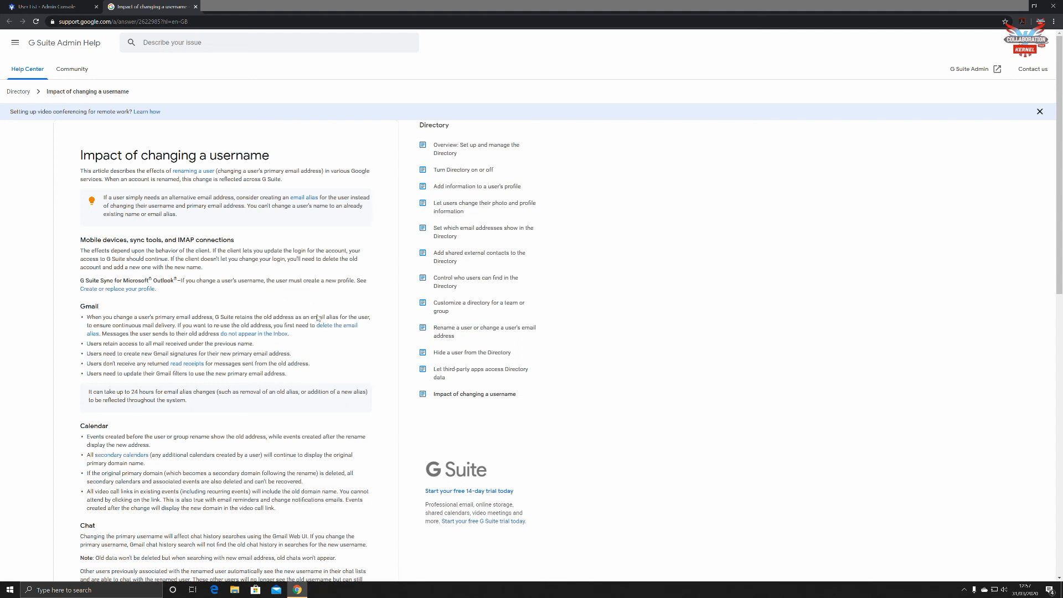
{"action": "scroll", "coordinate": [345, 335], "scroll_direction": "down", "scroll_amount": 2}
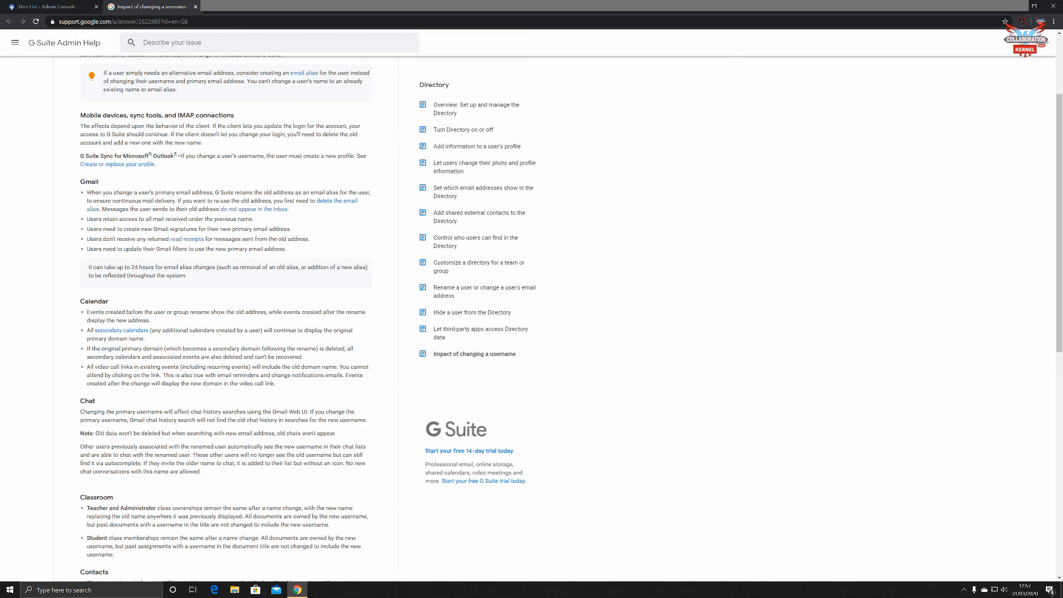
{"action": "scroll", "coordinate": [301, 358], "scroll_direction": "down", "scroll_amount": 1}
{"action": "scroll", "coordinate": [302, 358], "scroll_direction": "up", "scroll_amount": 4}
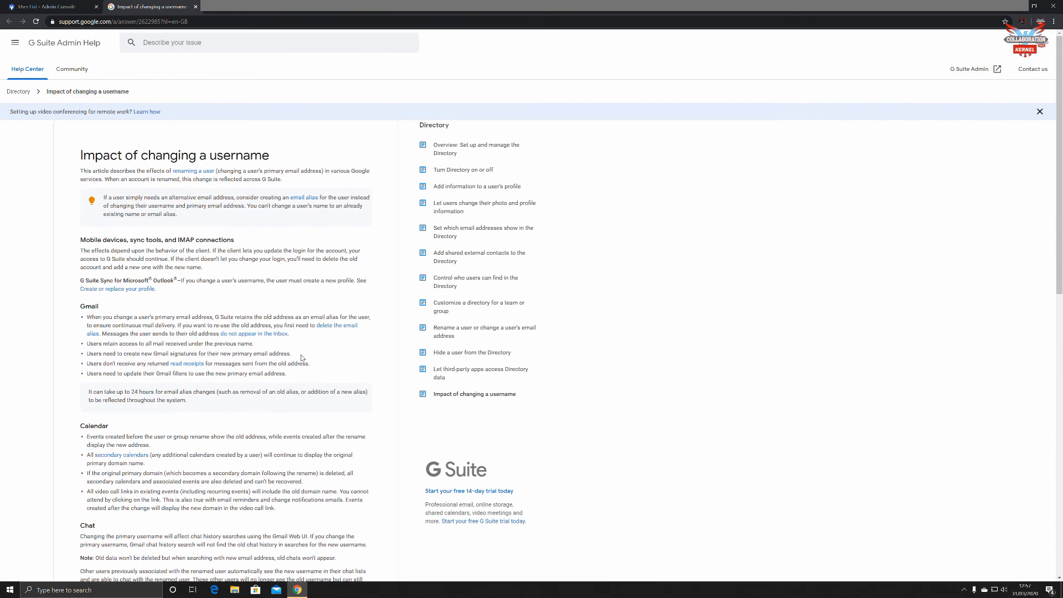
{"action": "scroll", "coordinate": [302, 358], "scroll_direction": "down", "scroll_amount": 3}
{"action": "scroll", "coordinate": [302, 358], "scroll_direction": "up", "scroll_amount": 3}
{"action": "left_click", "coordinate": [50, 7]}
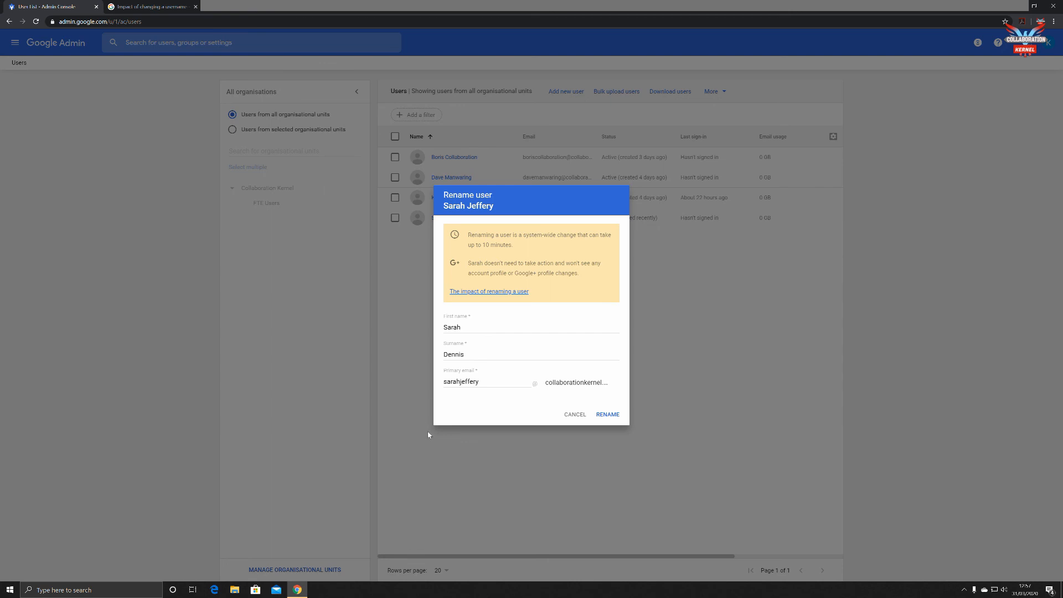
Step: Cancel the Rename user dialog and return to the four-account Users list
{"action": "left_click", "coordinate": [609, 416]}
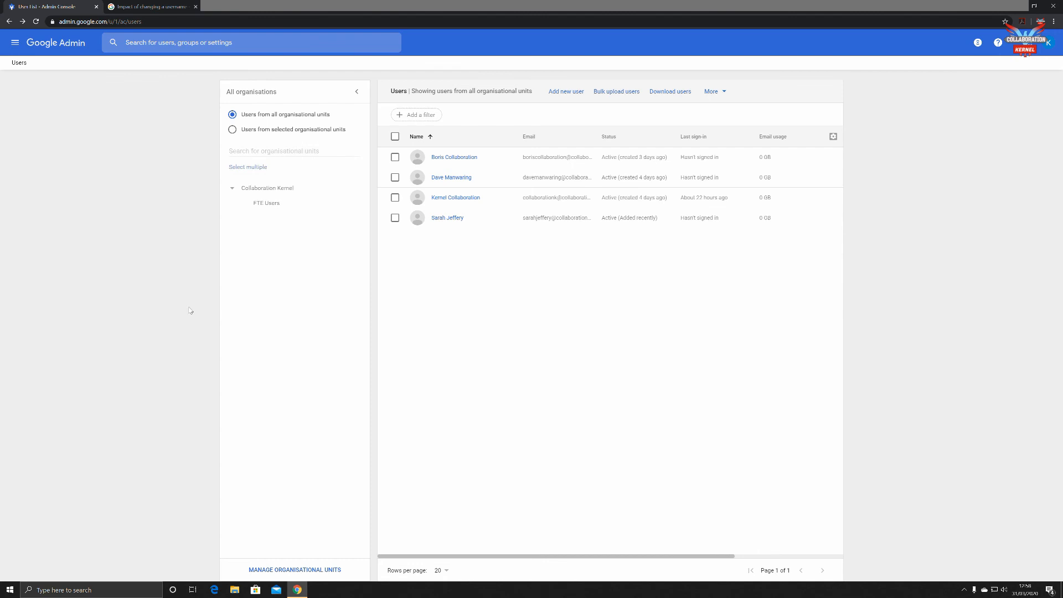
{"action": "mouse_move", "coordinate": [767, 200]}
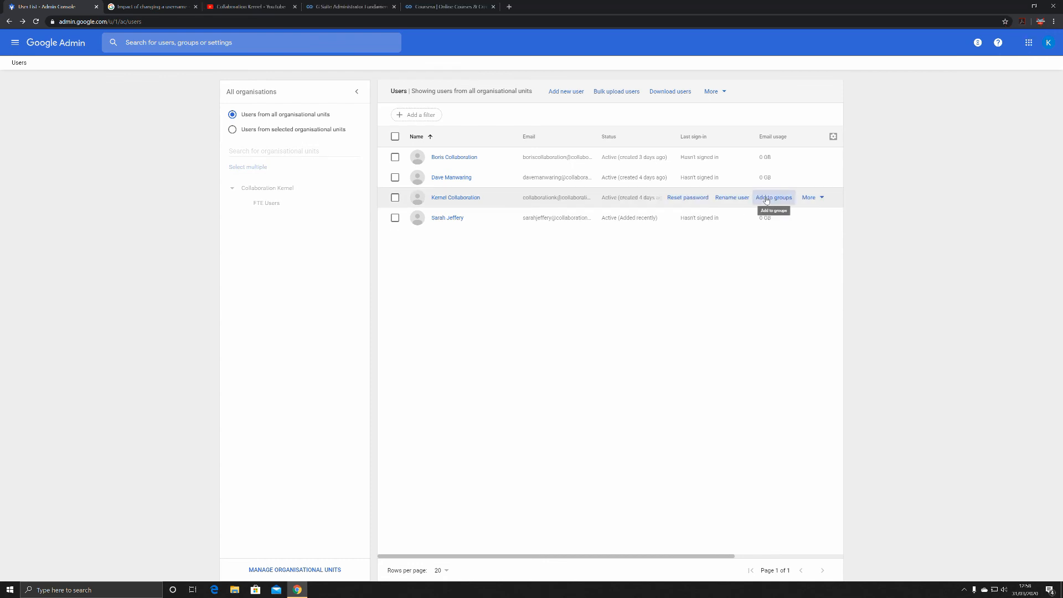